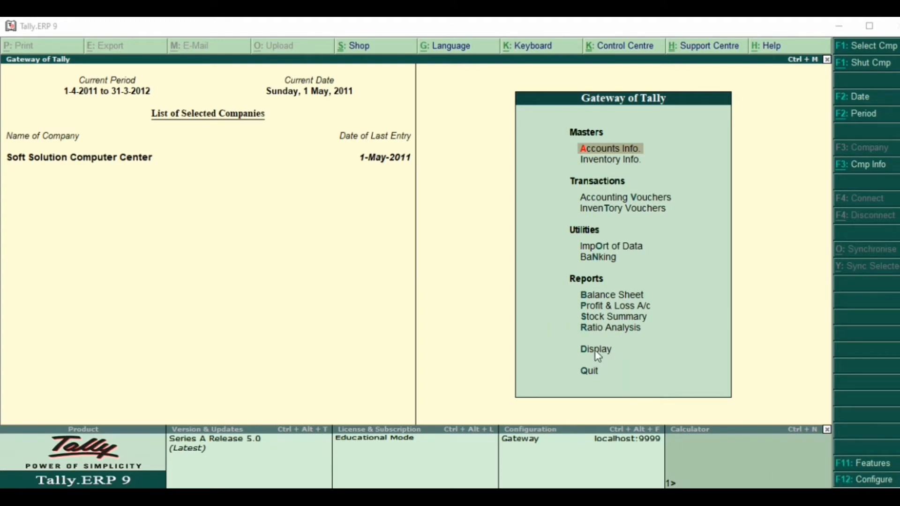
- Open the Cash/Bank Books summary from the account books reports
key("Down")
key("Down")
key("Down")
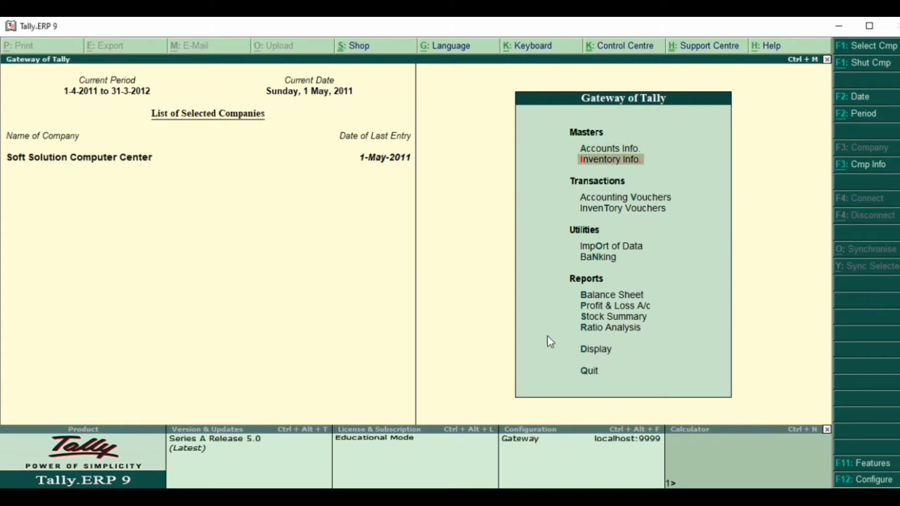
key("Down")
key("Down")
key("Down")
key("Down")
key("Down")
key("Down")
key("Down")
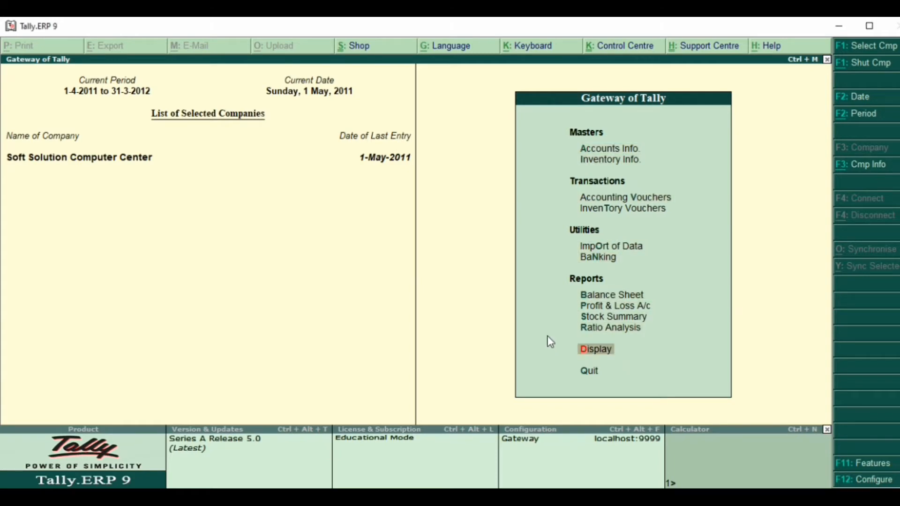
key("Return")
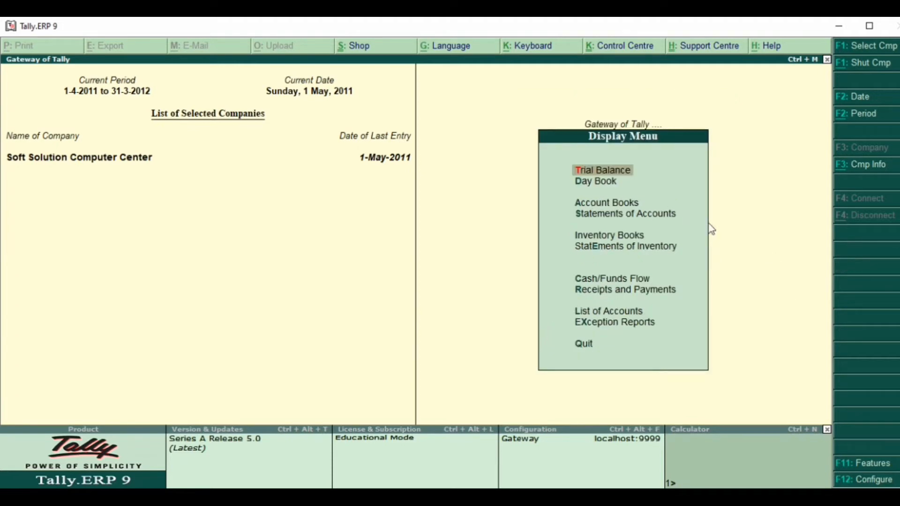
key("Down")
key("Down")
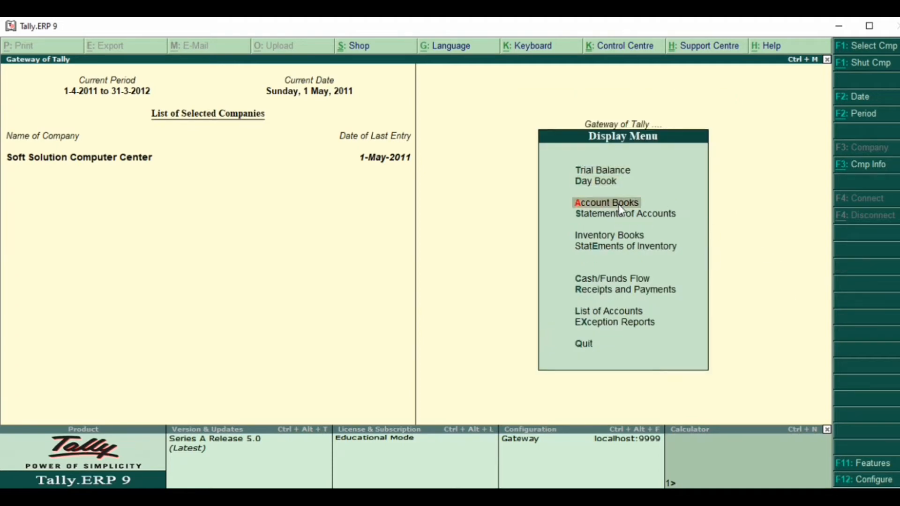
key("Return")
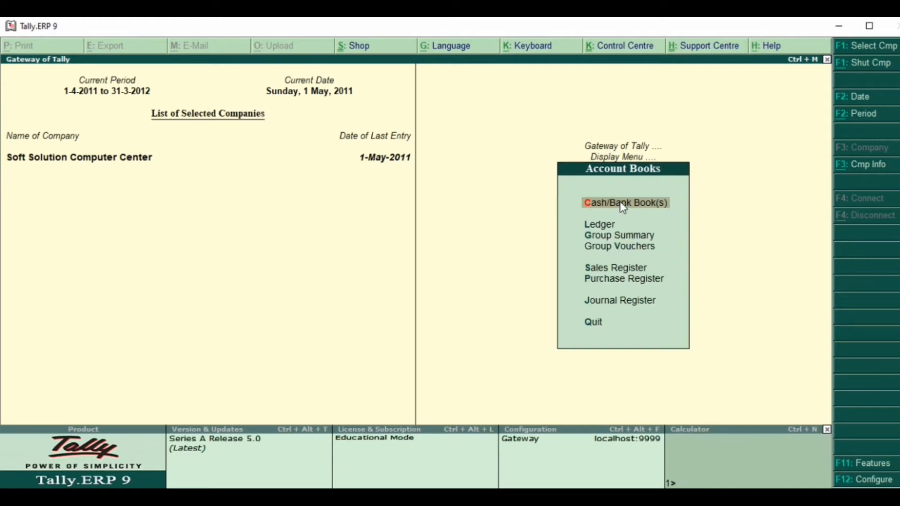
left_click(648, 212)
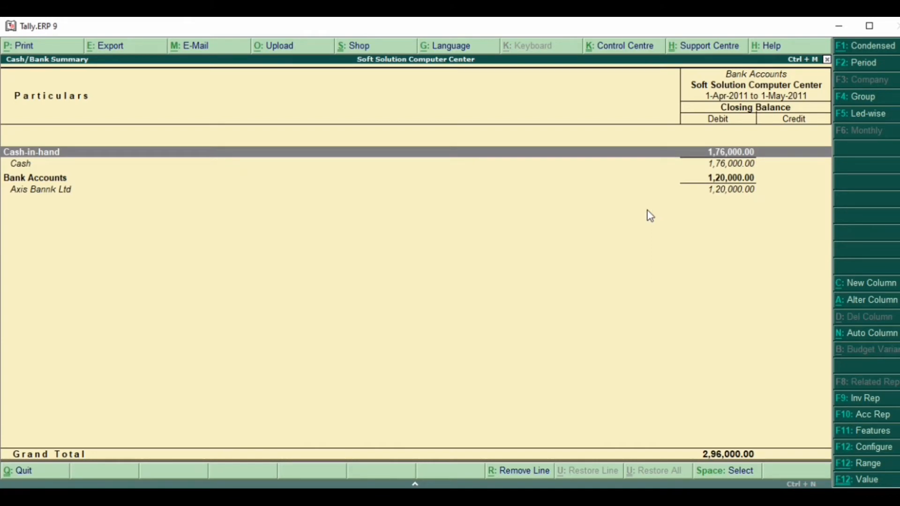
- Examine the Axis Bannk Ltd monthly summary and its April vouchers, and return to the Gateway of Tally
key("Down")
key("Down")
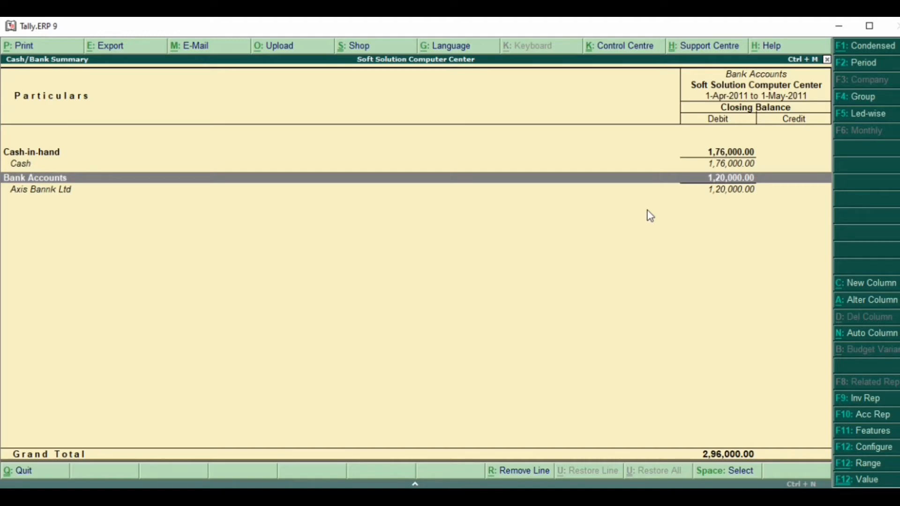
key("Down")
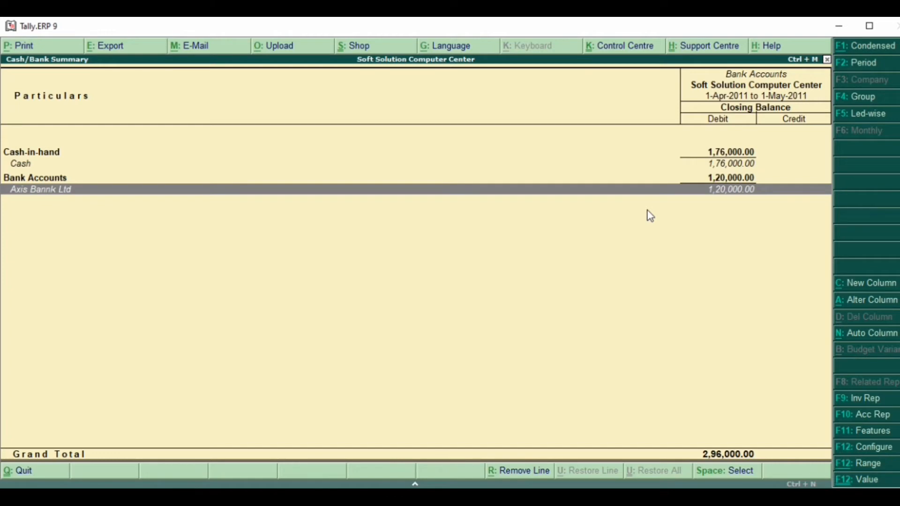
key("Return")
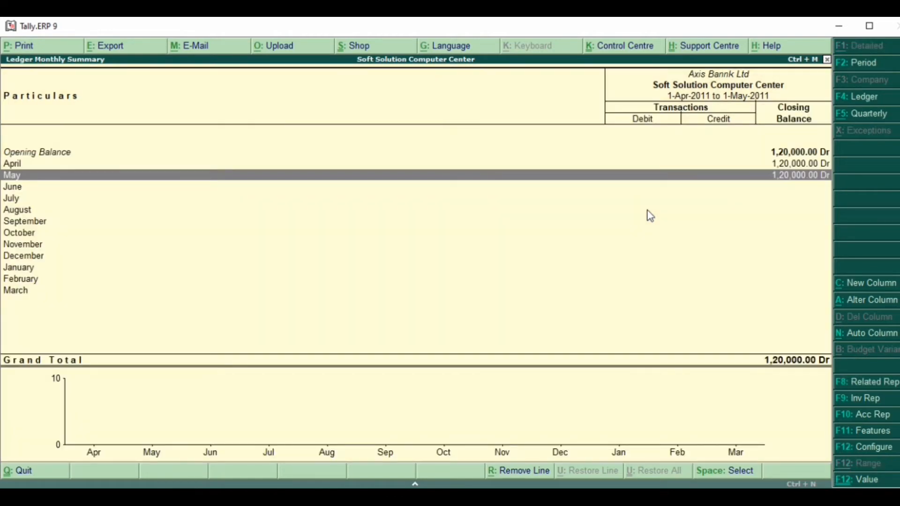
key("Up")
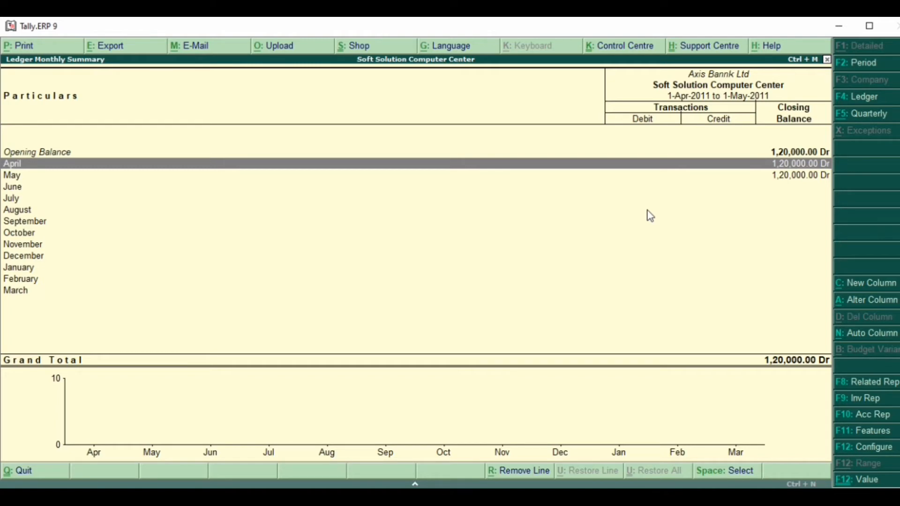
key("Return")
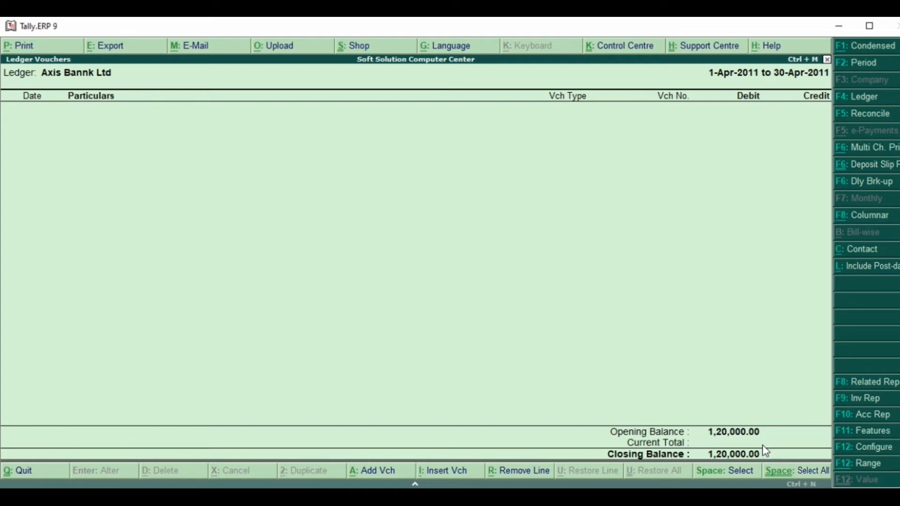
key("Escape")
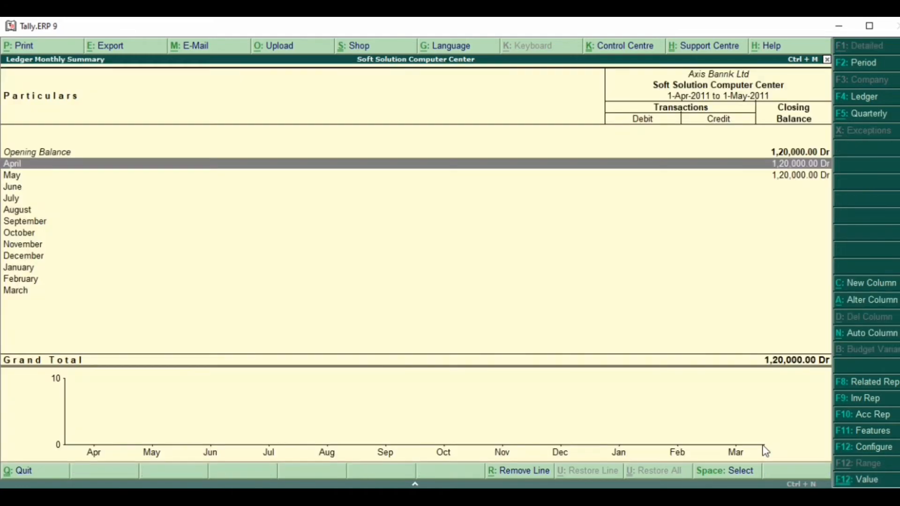
key("Escape")
key("Escape")
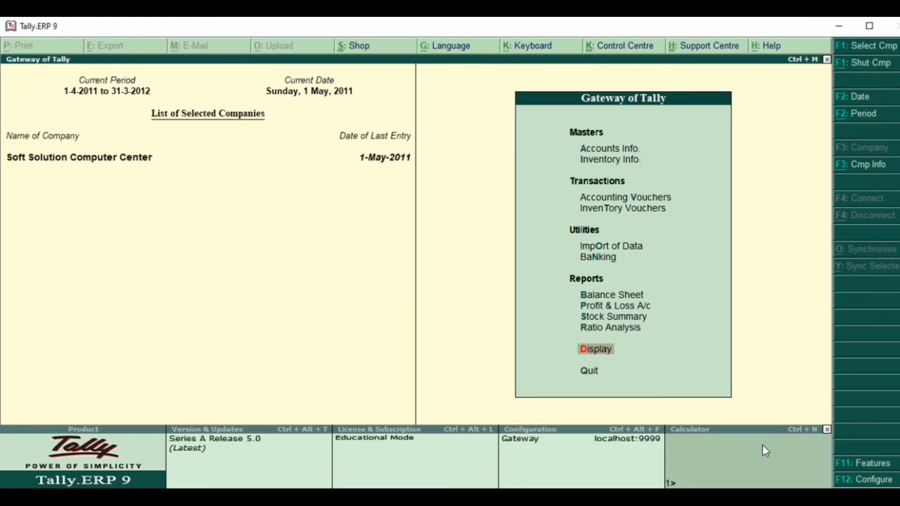
- Open the Day Book and clear both the From and To dates of its period
key("Return")
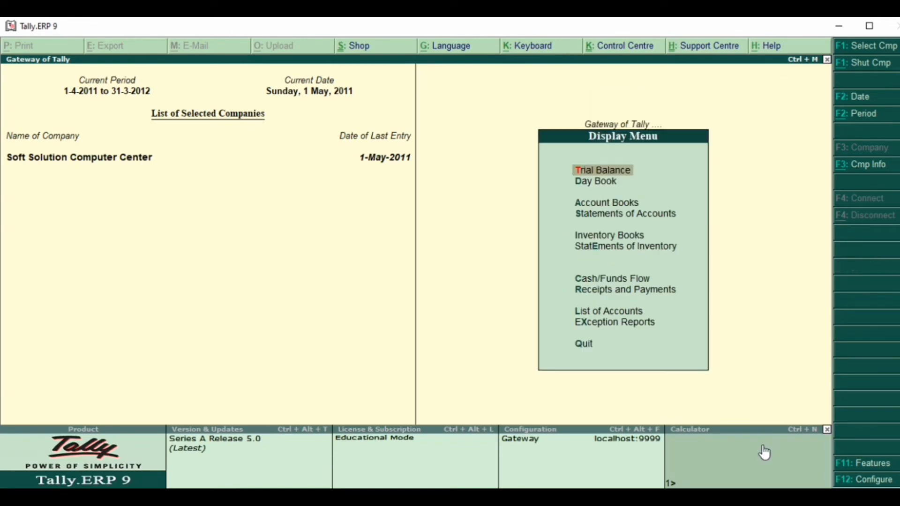
key("a")
key("alt+F2")
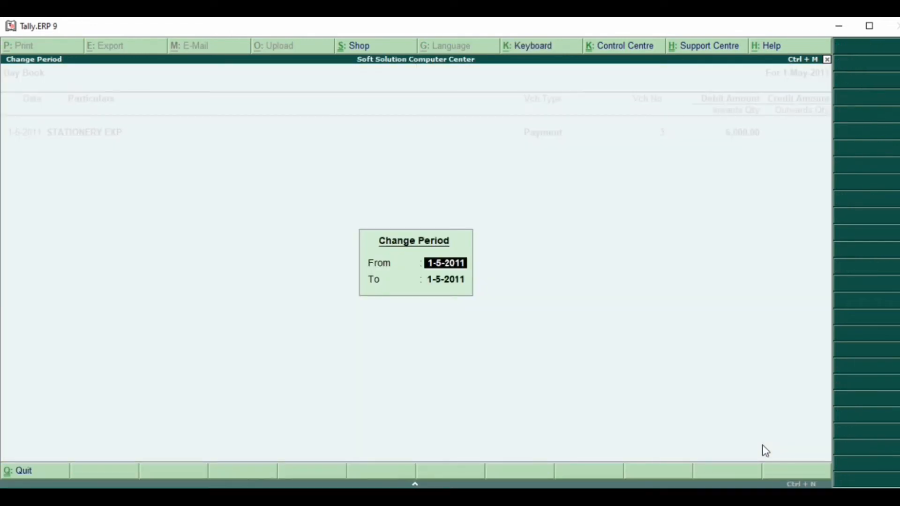
key("BackSpace")
key("Return")
key("BackSpace")
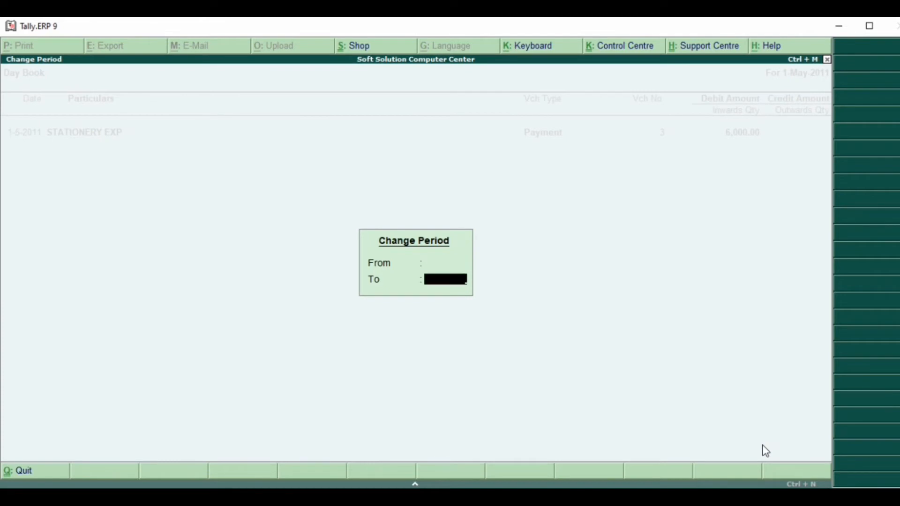
key("Return")
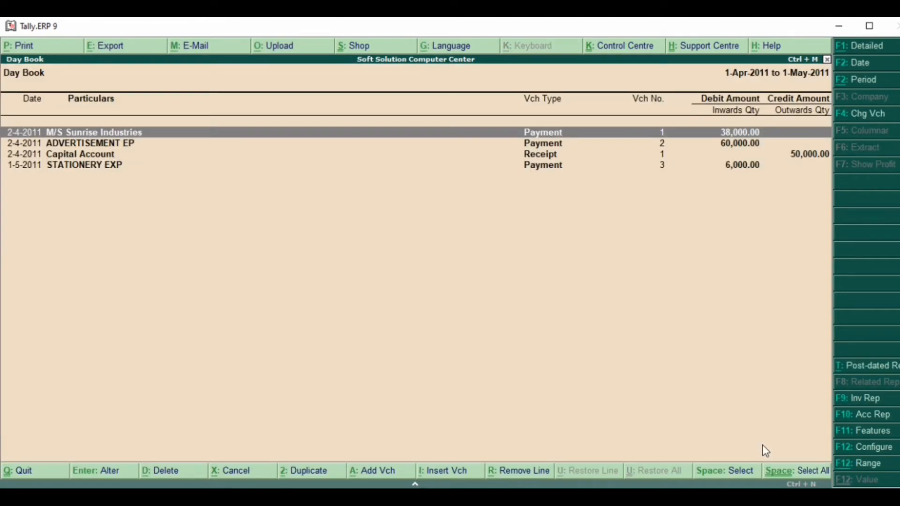
- In the ADVERTISEMENT EP payment voucher, set the credit ledger to Axis Bannk Ltd, leaving the cost centre allocations as they are
key("Down")
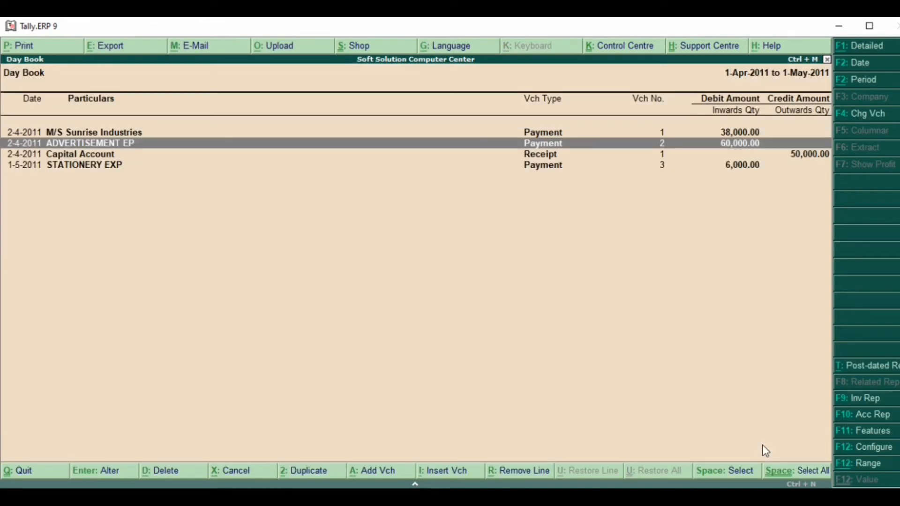
key("Return")
key("Return")
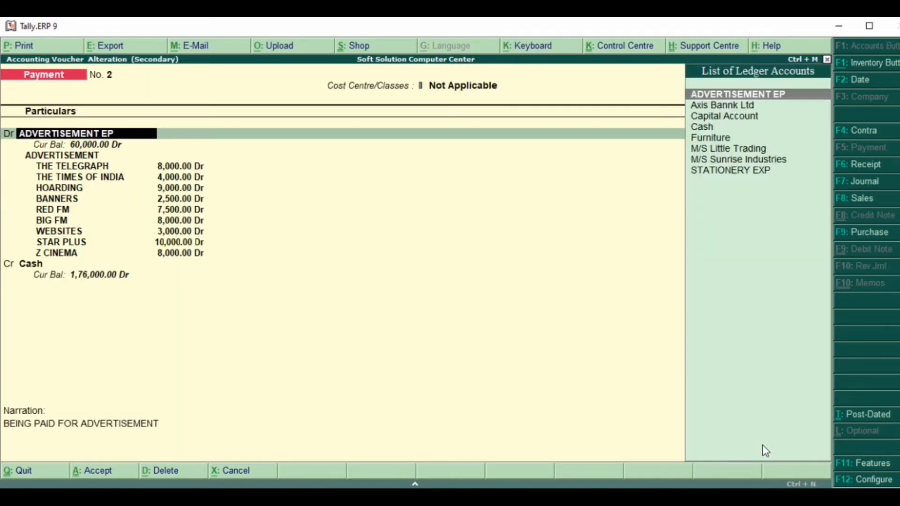
key("Return")
key("Return")
key("Return")
key("Return")
key("Return")
key("Return")
key("Return")
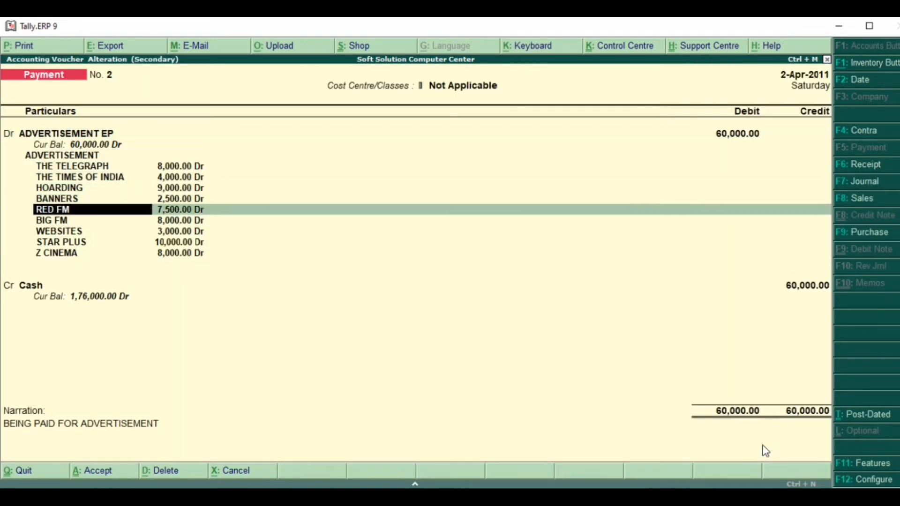
key("Return")
key("Return")
key("Return")
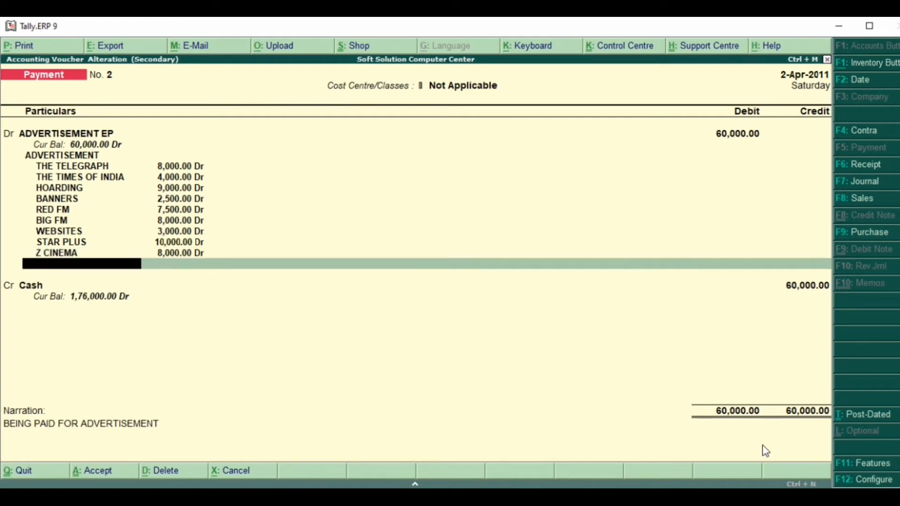
type("A")
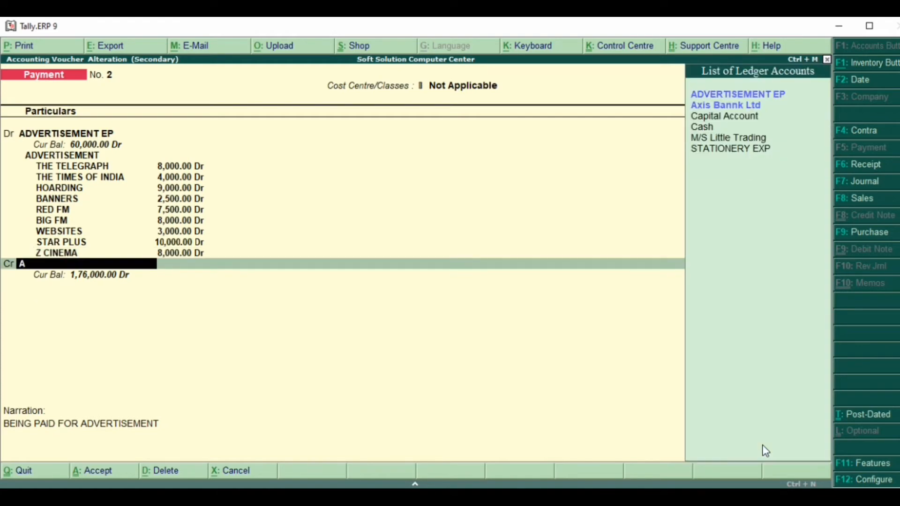
key("Down")
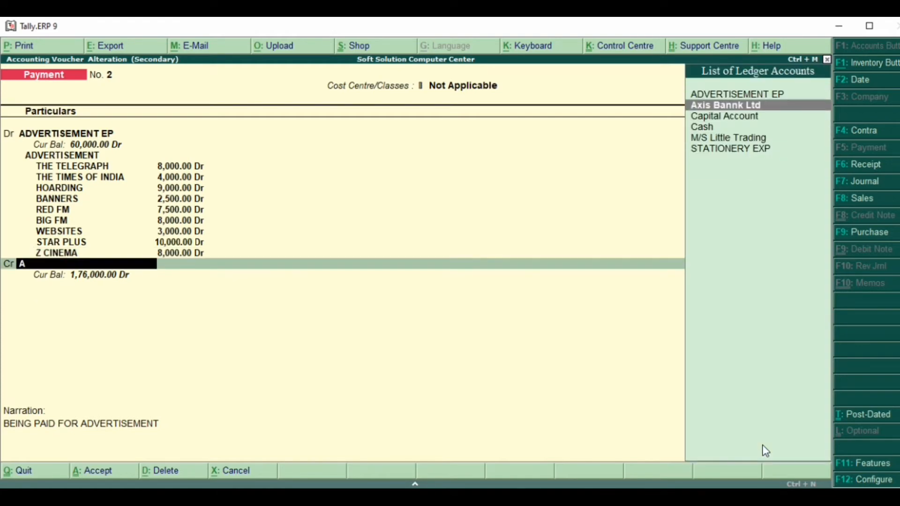
key("Return")
- Accept the default cheque bank allocation, save the altered payment voucher and return to the Gateway of Tally
key("Return")
key("Return")
key("Return")
key("Return")
key("Return")
key("Return")
key("Return")
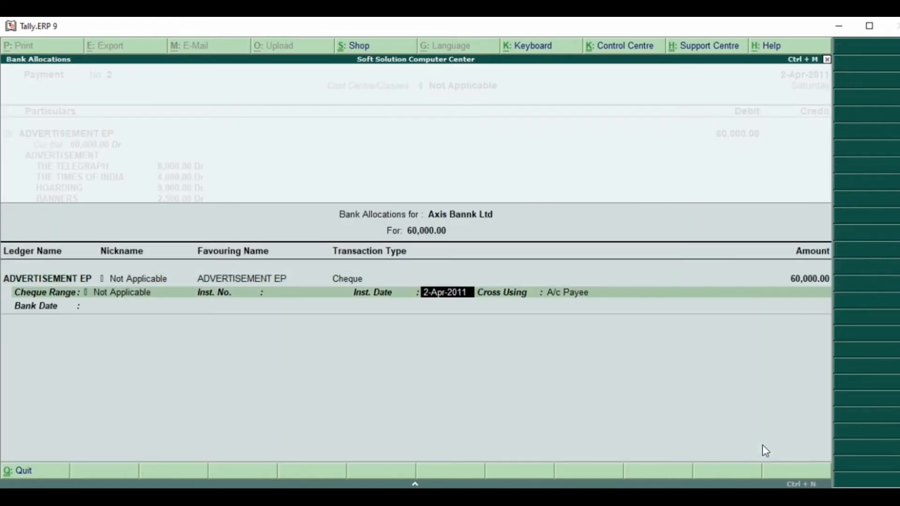
key("Return")
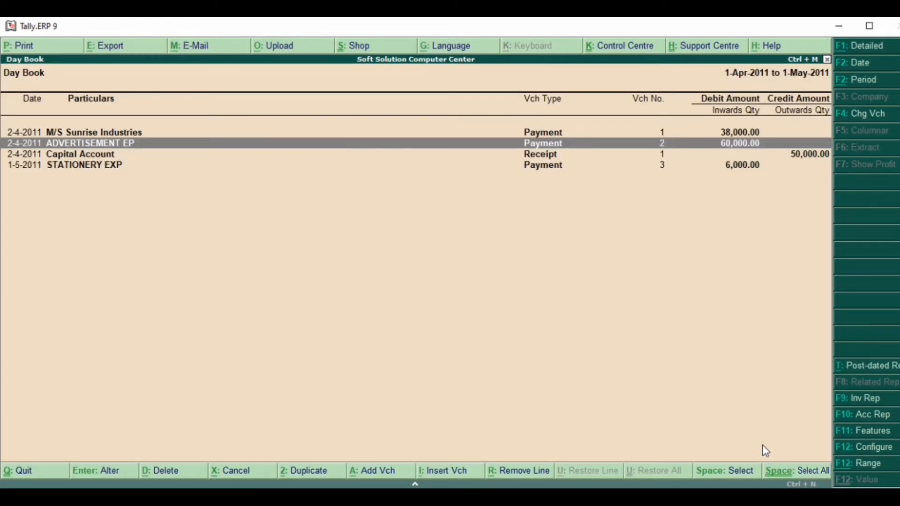
key("Escape")
key("Escape")
key("Escape")
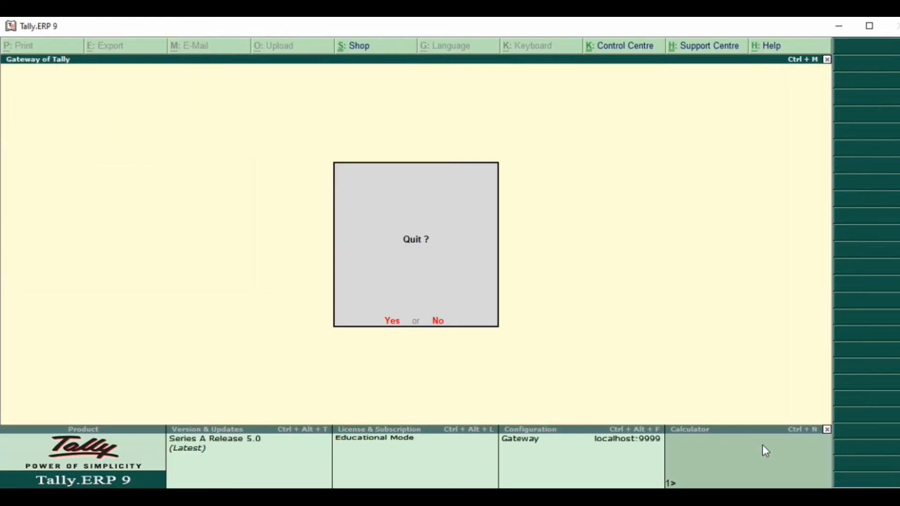
key("Escape")
- Reopen the Cash/Bank Books summary to check the balances after the voucher change
key("d")
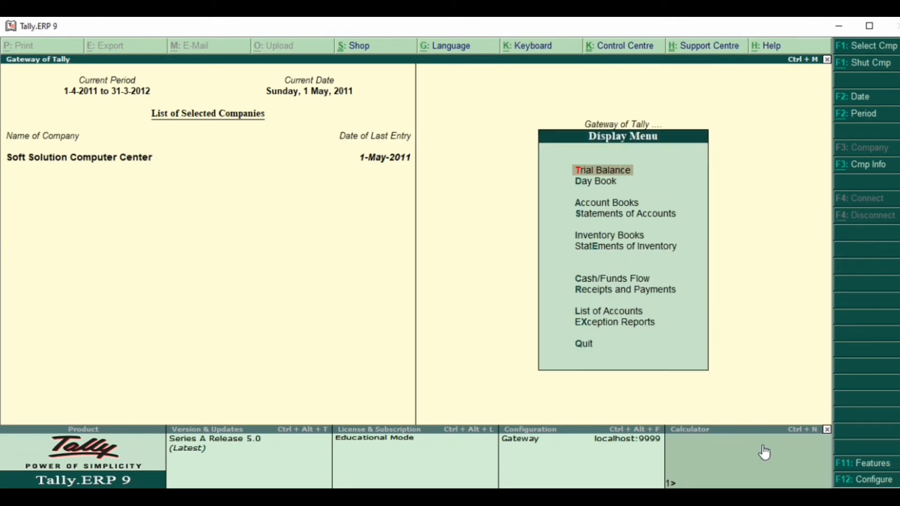
key("Down")
key("Down")
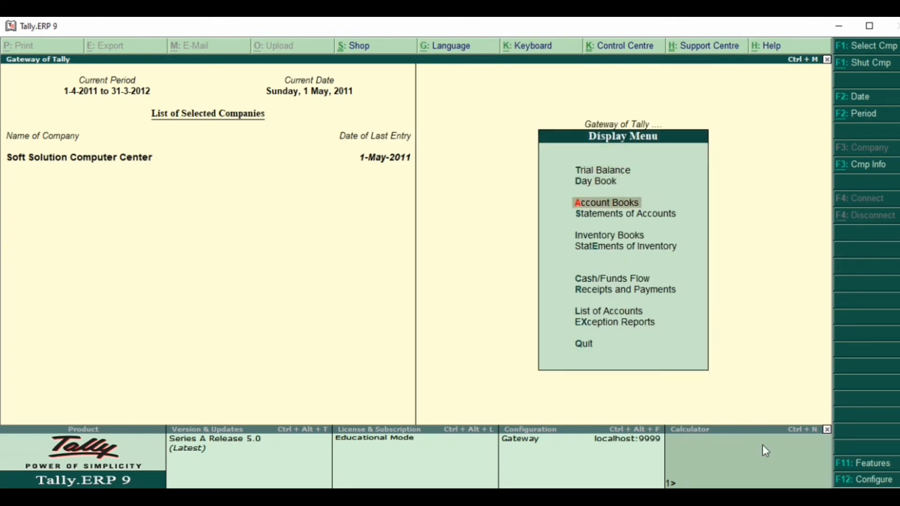
key("Return")
key("Return")
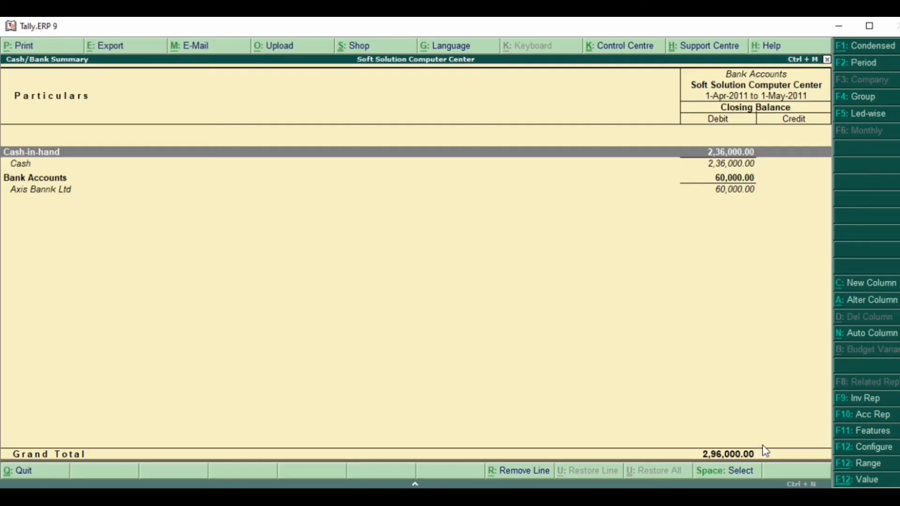
- Drill down through the Axis Bannk Ltd monthly summary to its April ledger vouchers
key("Down")
key("Down")
key("Return")
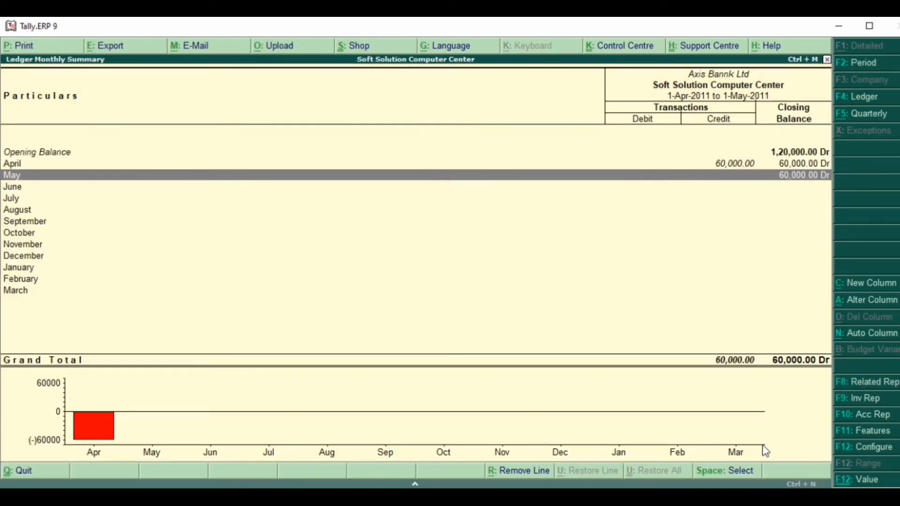
key("Up")
key("Return")
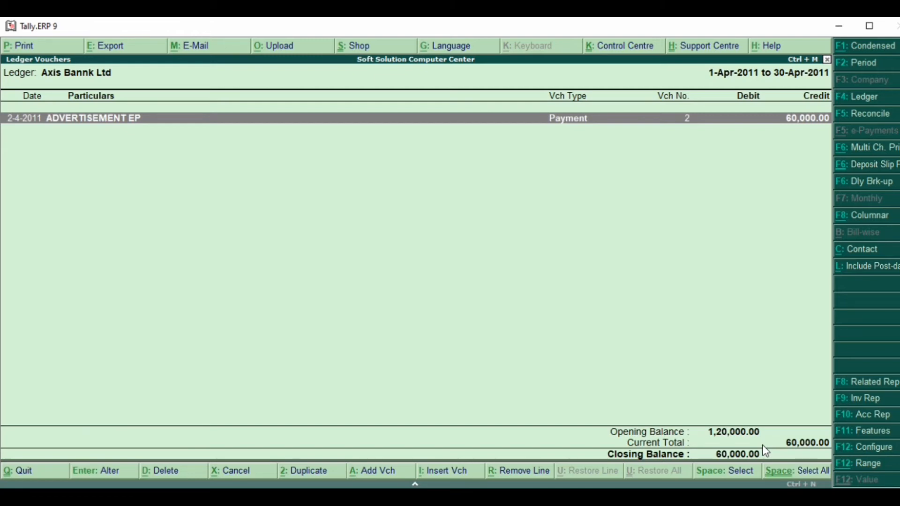
- Configure the ledger vouchers report to show narrations, accepting all other options as they are
key("F12")
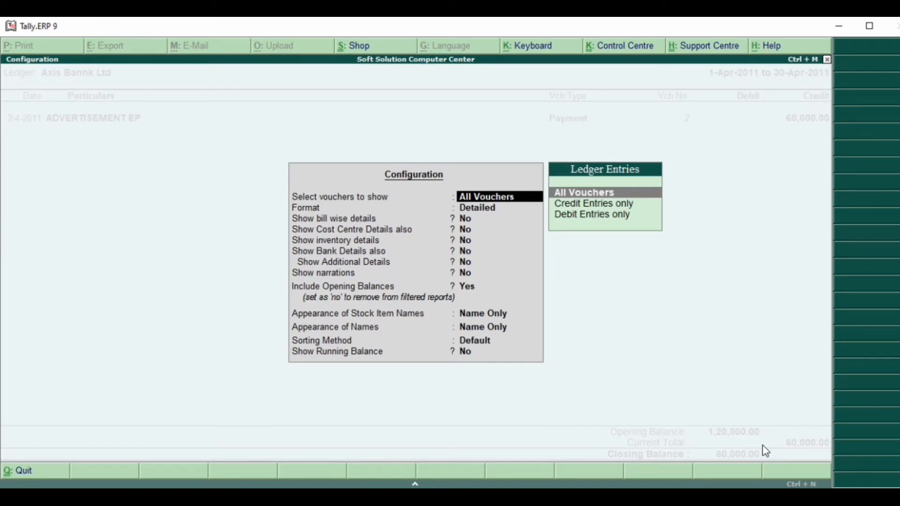
key("Return")
key("Return")
key("Return")
key("Return")
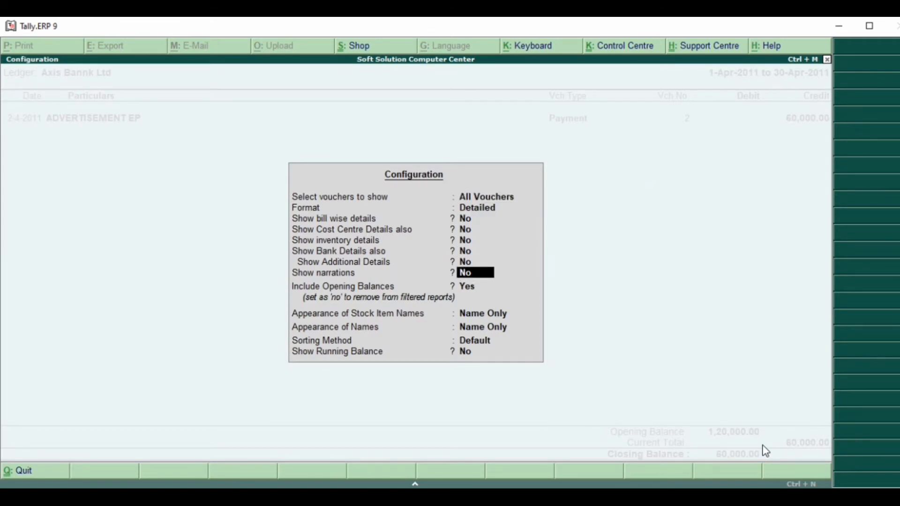
type("y")
key("Return")
key("Return")
key("Return")
key("Return")
key("Return")
key("Return")
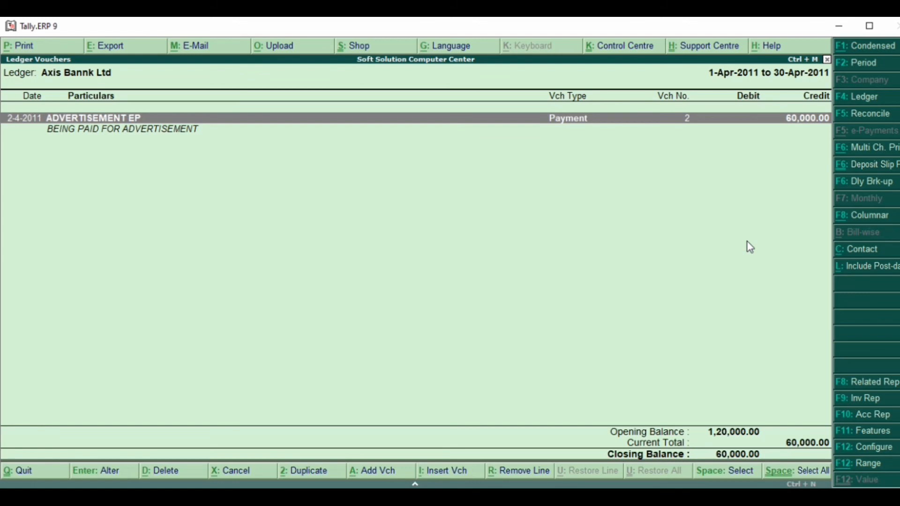
- Close the ledger and account books reports and return to the Gateway of Tally without quitting the program
key("Escape")
key("Escape")
key("Escape")
key("Escape")
key("Escape")
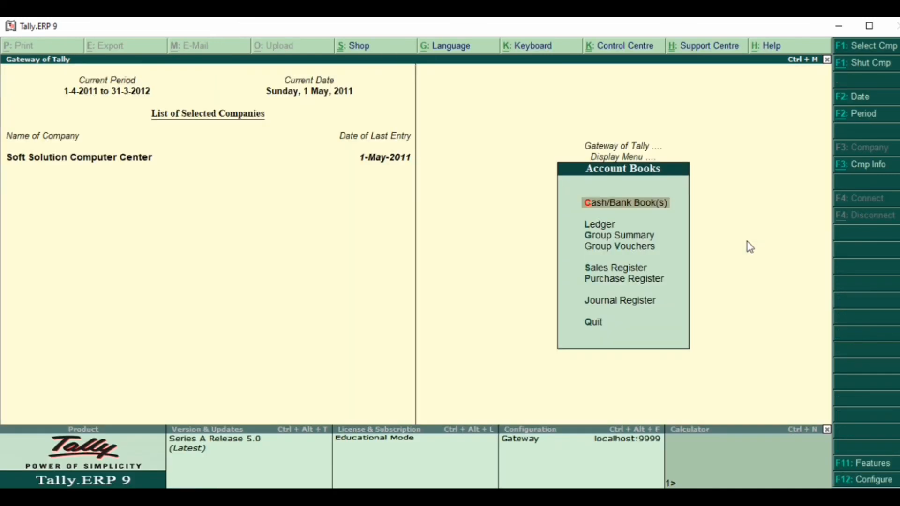
key("Escape")
key("n")
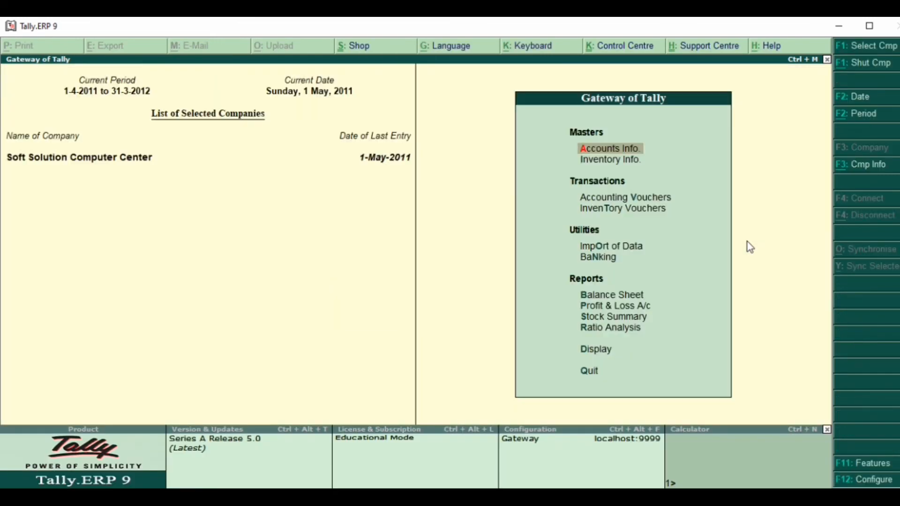